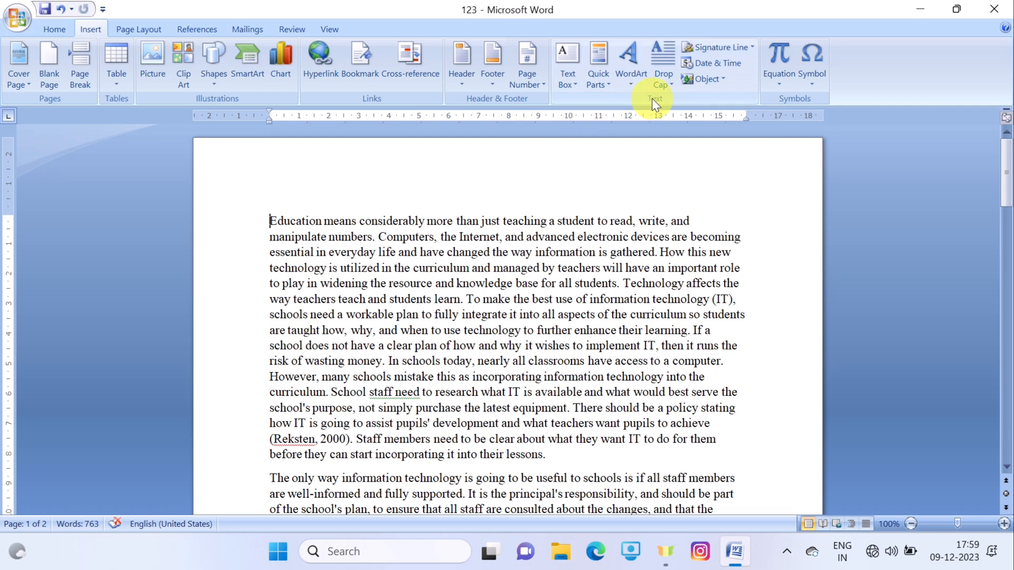
# - Select 'Education' and make it a three-line Dropped capital
pyautogui.click(668, 81)
pyautogui.click(265, 222)
pyautogui.moveTo(265, 222); pyautogui.dragTo(324, 222)
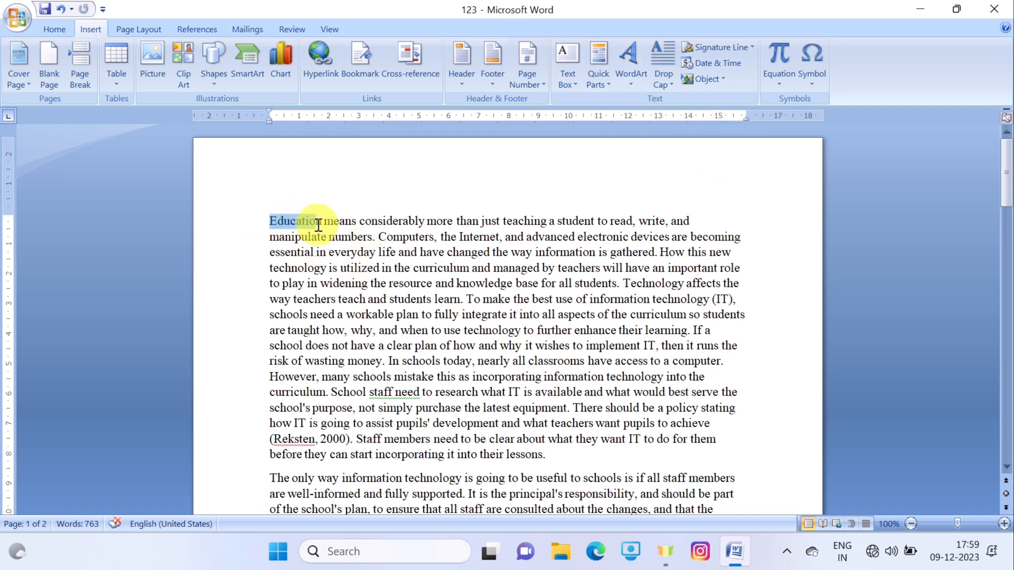
pyautogui.click(674, 81)
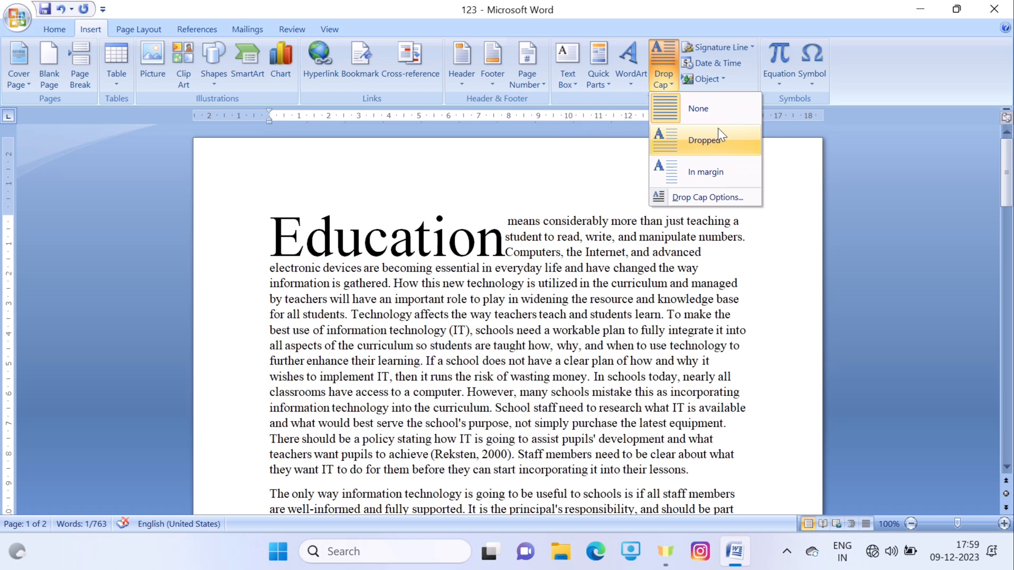
pyautogui.click(718, 133)
pyautogui.click(523, 315)
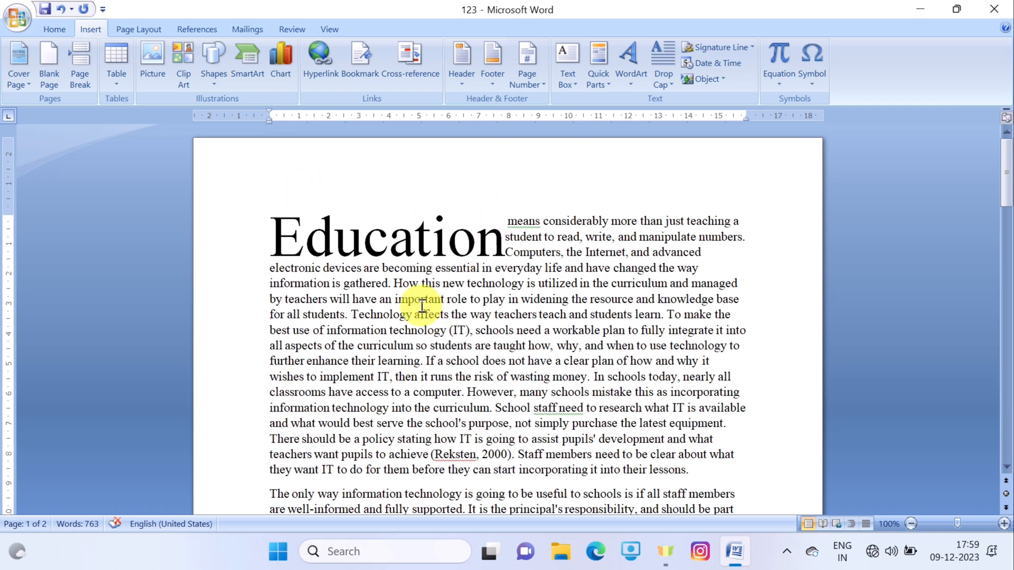
# - In Drop Cap Options, raise the Education drop cap's lines to drop from 3 to 5
pyautogui.click(664, 81)
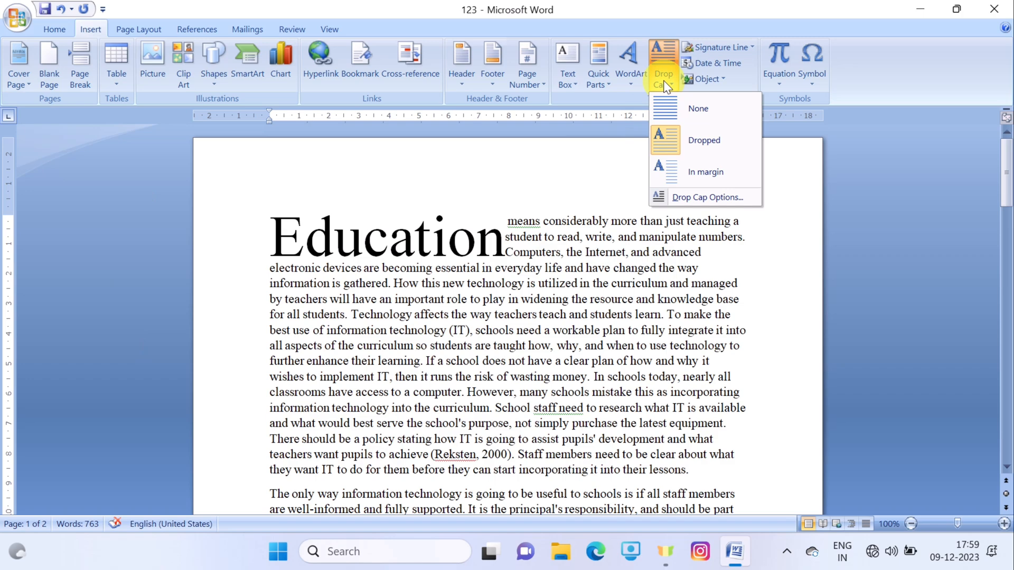
pyautogui.click(486, 239)
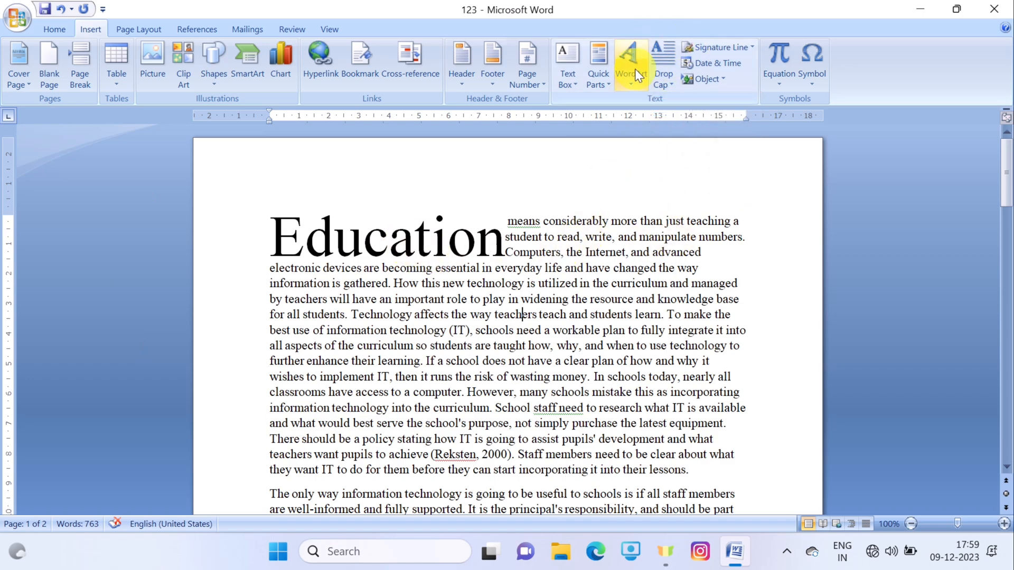
pyautogui.click(663, 78)
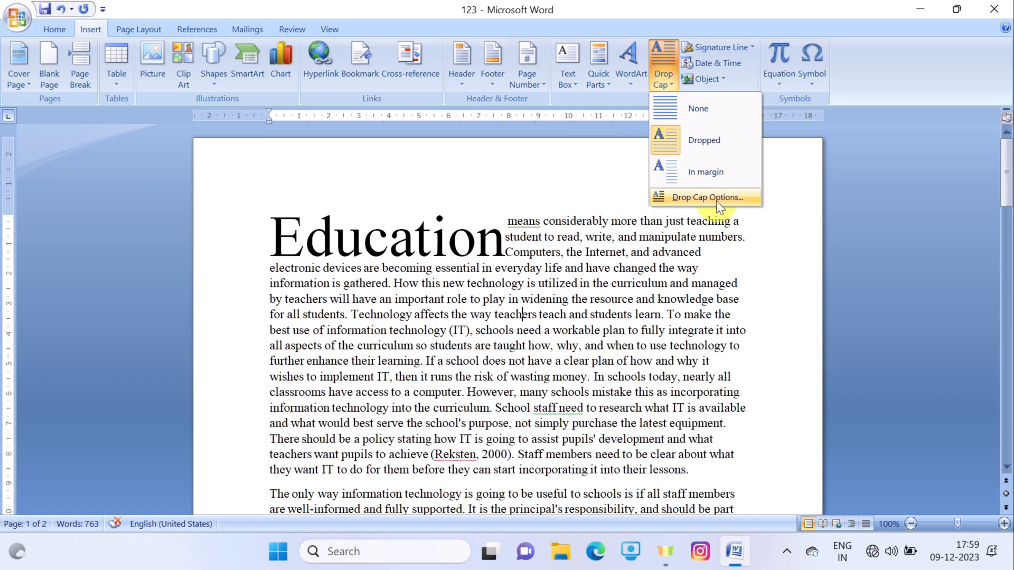
pyautogui.click(707, 197)
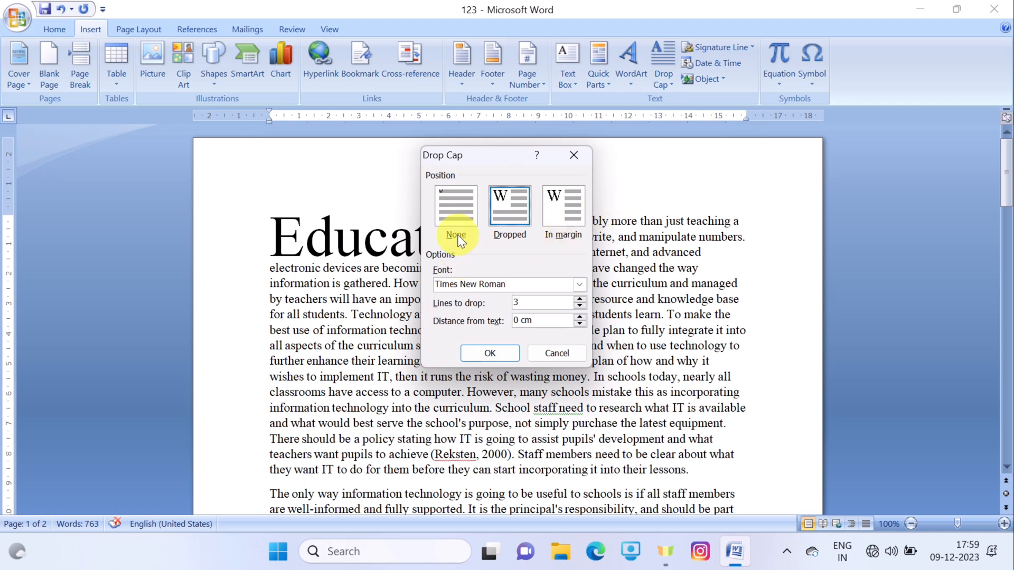
pyautogui.moveTo(500, 170); pyautogui.dragTo(722, 158)
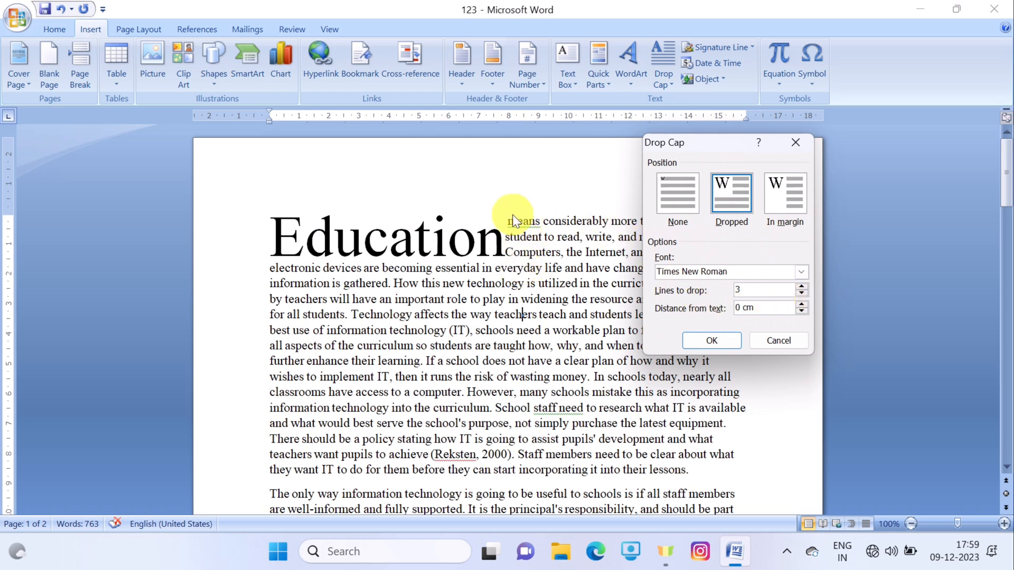
pyautogui.click(801, 287)
pyautogui.click(802, 287)
pyautogui.click(730, 338)
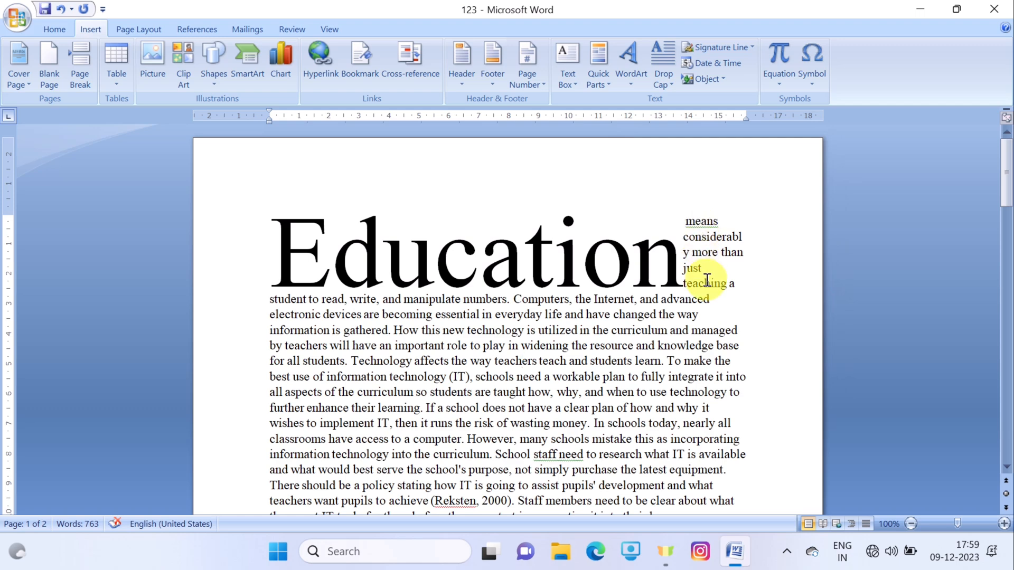
pyautogui.click(662, 81)
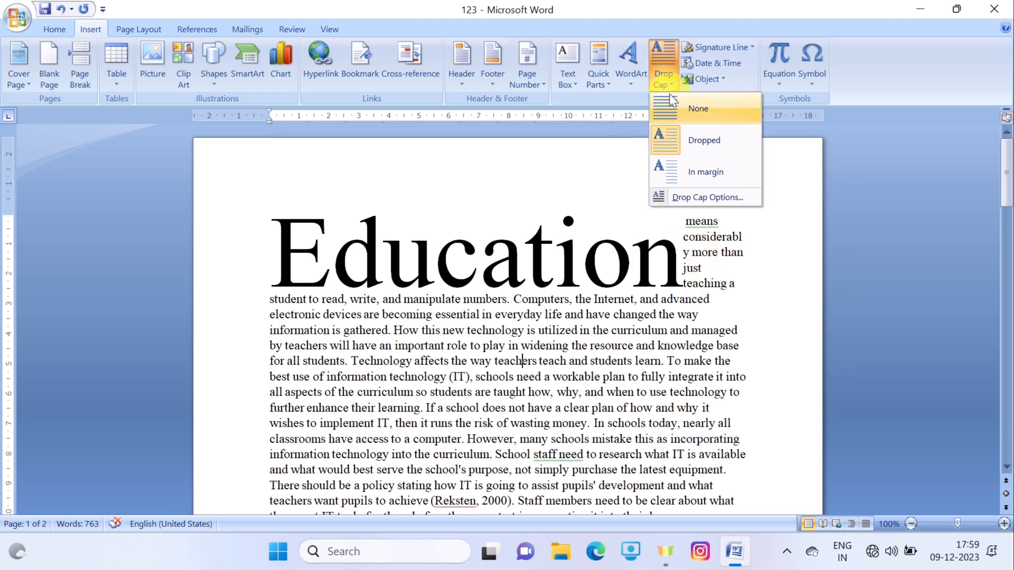
# - Set the drop cap to None and add an empty paragraph after 'advances.' on page 2
pyautogui.click(684, 112)
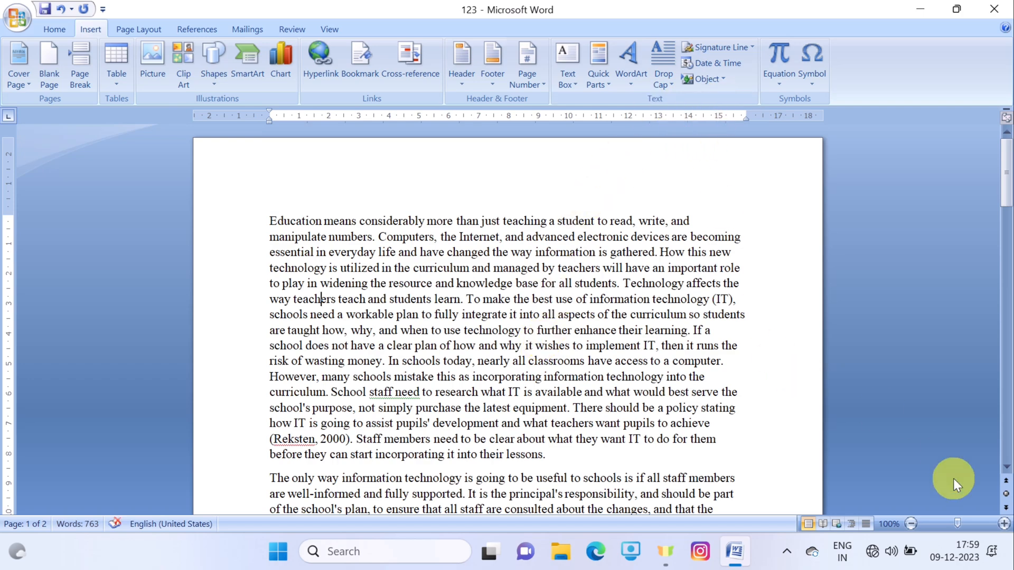
pyautogui.click(910, 524)
pyautogui.click(910, 523)
pyautogui.click(910, 524)
pyautogui.click(911, 523)
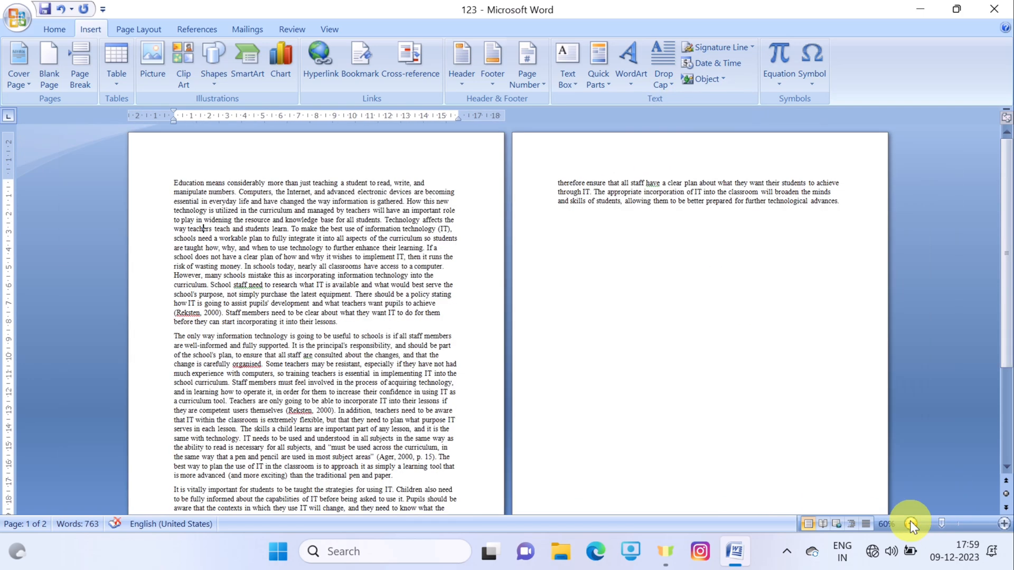
pyautogui.click(910, 524)
pyautogui.scroll(-4, 395, 261)
pyautogui.scroll(4, 475, 265)
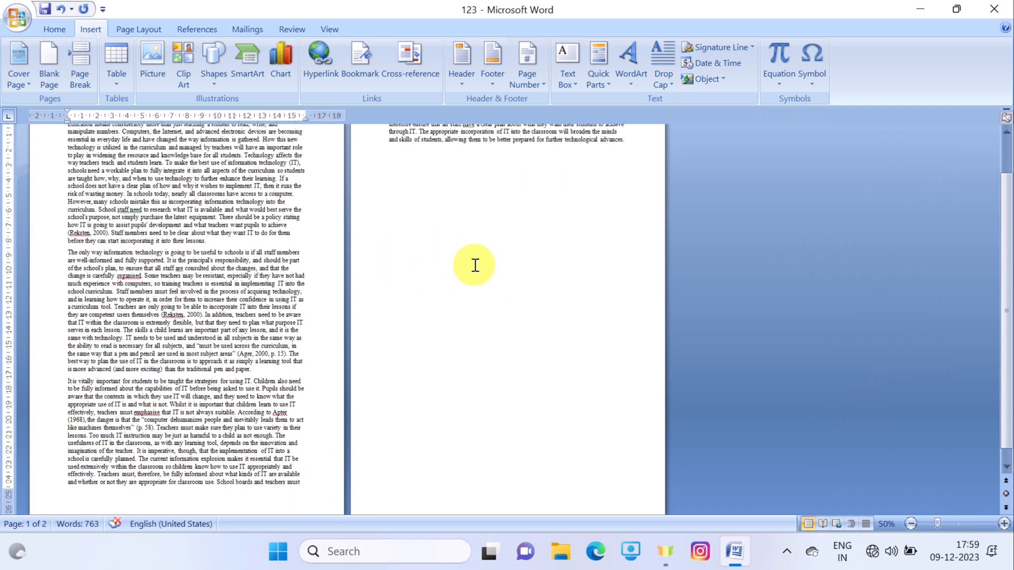
pyautogui.click(637, 213)
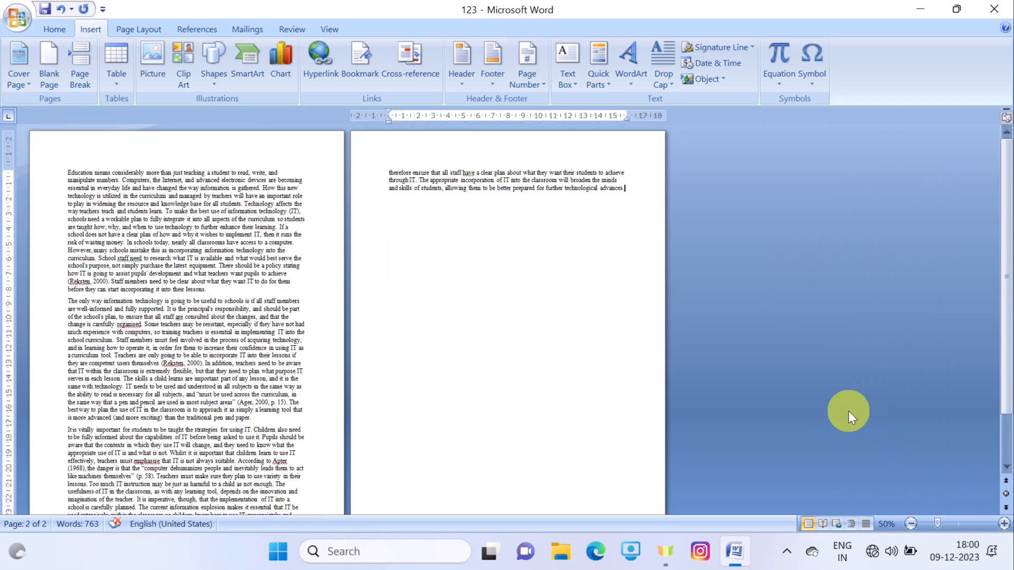
pyautogui.press('Return')
pyautogui.click(1004, 524)
pyautogui.click(1005, 524)
pyautogui.click(1005, 524)
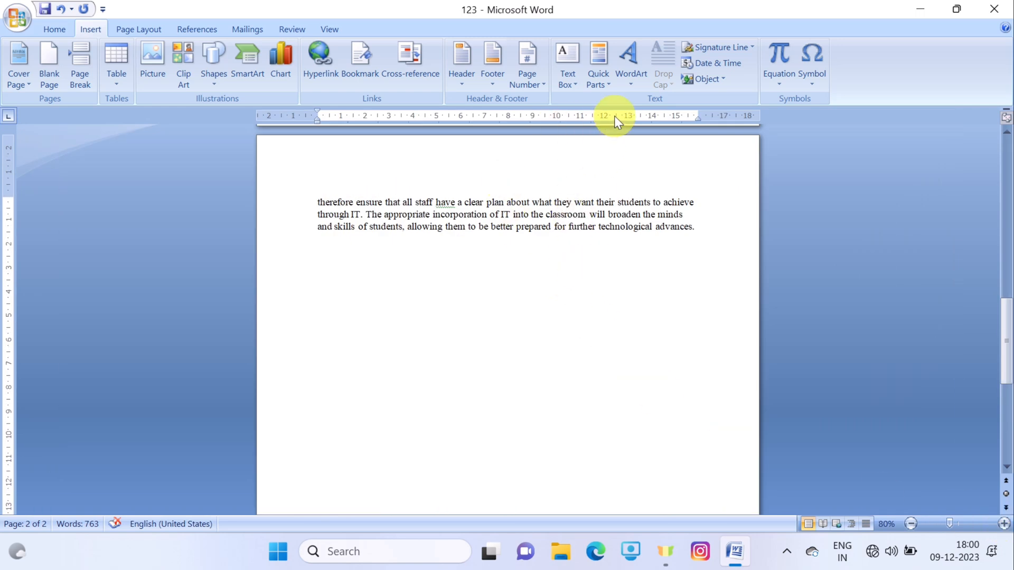
# - Start a Microsoft Office Signature Line, dismissing the digital signature notice
pyautogui.click(752, 48)
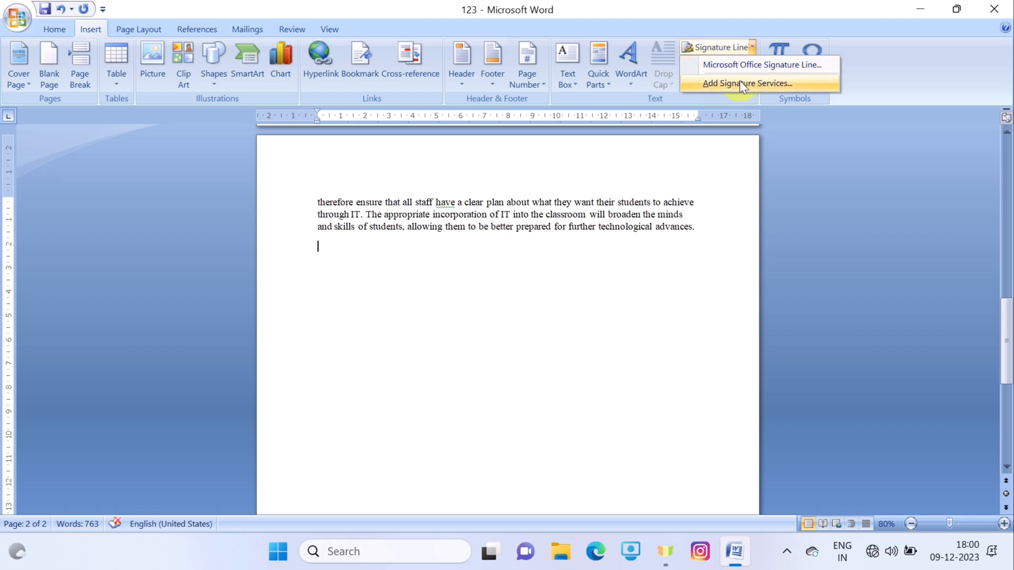
pyautogui.click(740, 68)
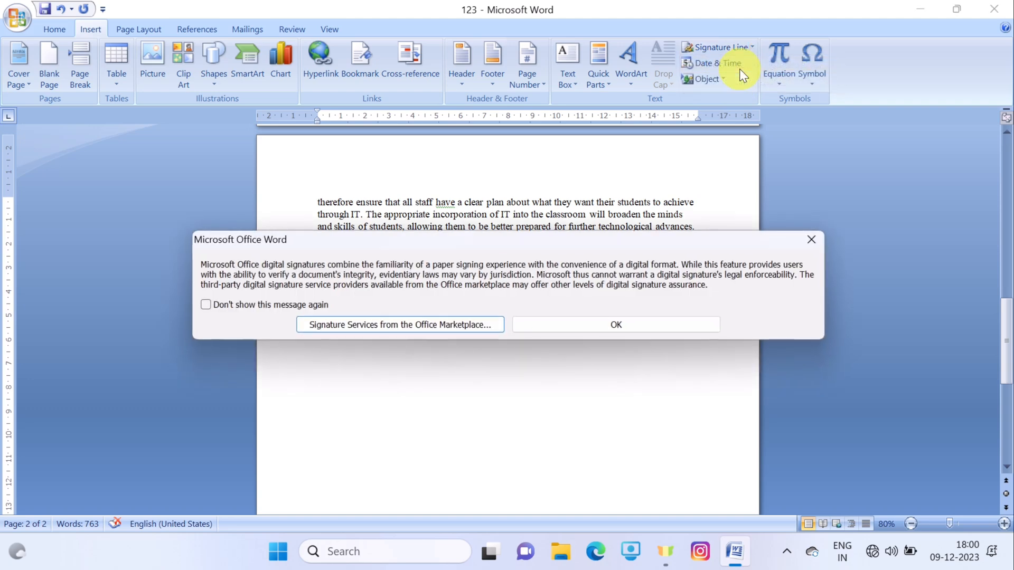
pyautogui.click(645, 320)
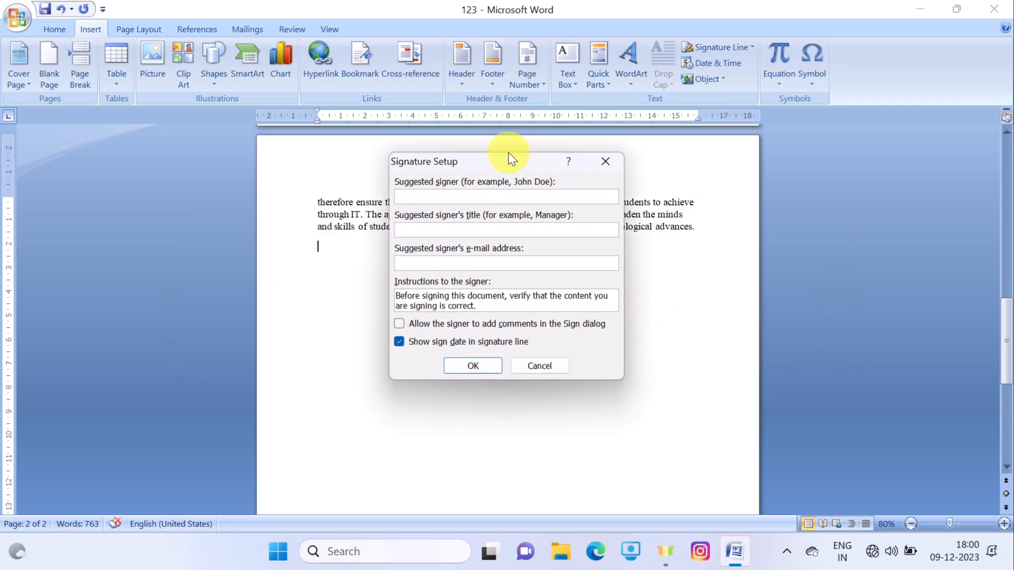
pyautogui.moveTo(508, 166); pyautogui.dragTo(713, 133)
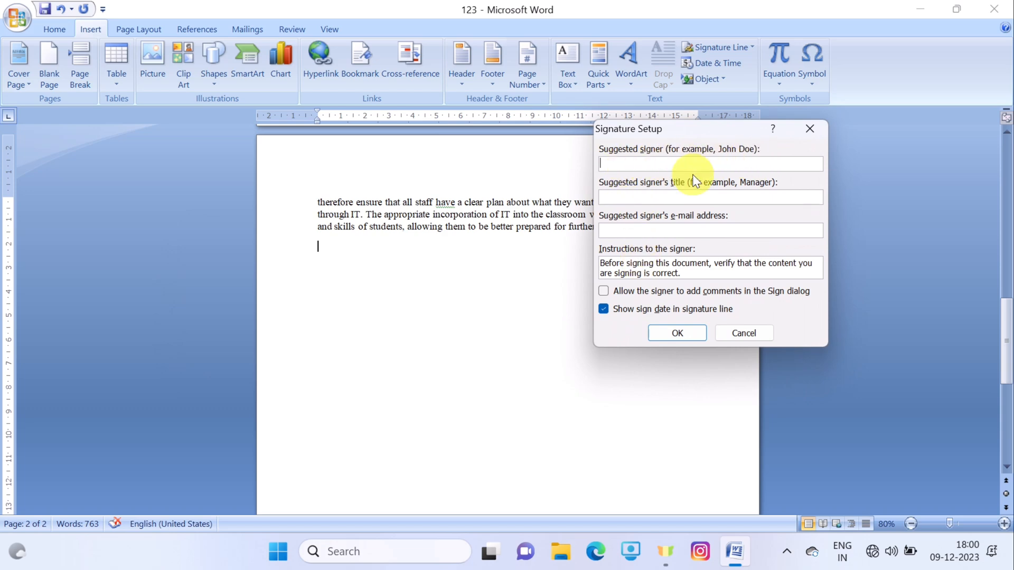
# - Fill in the suggested signer's name, the title Manager and the signer's e-mail address
pyautogui.write('Grow Your Knowledge')
pyautogui.click(736, 196)
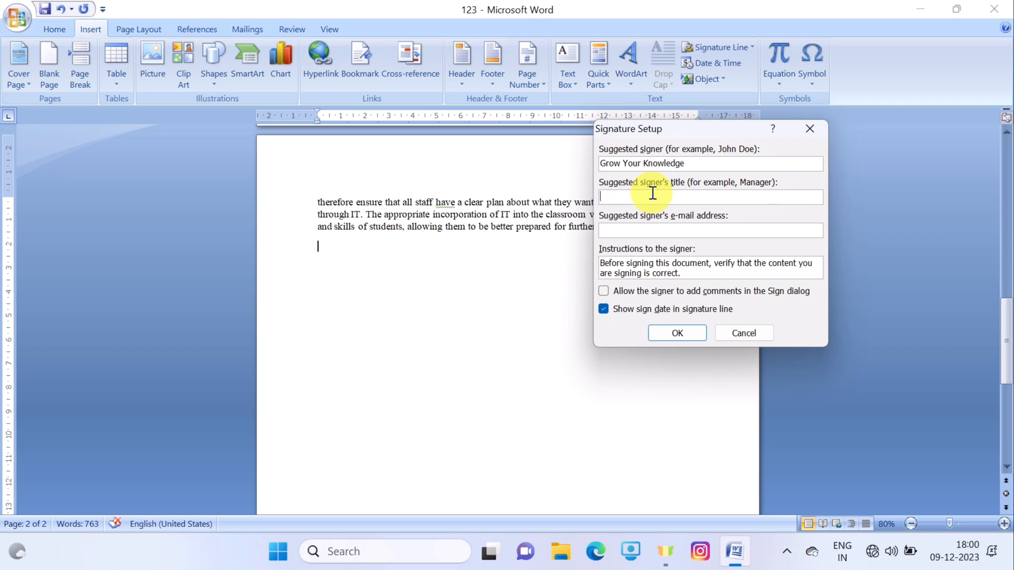
pyautogui.write('Manager')
pyautogui.click(655, 233)
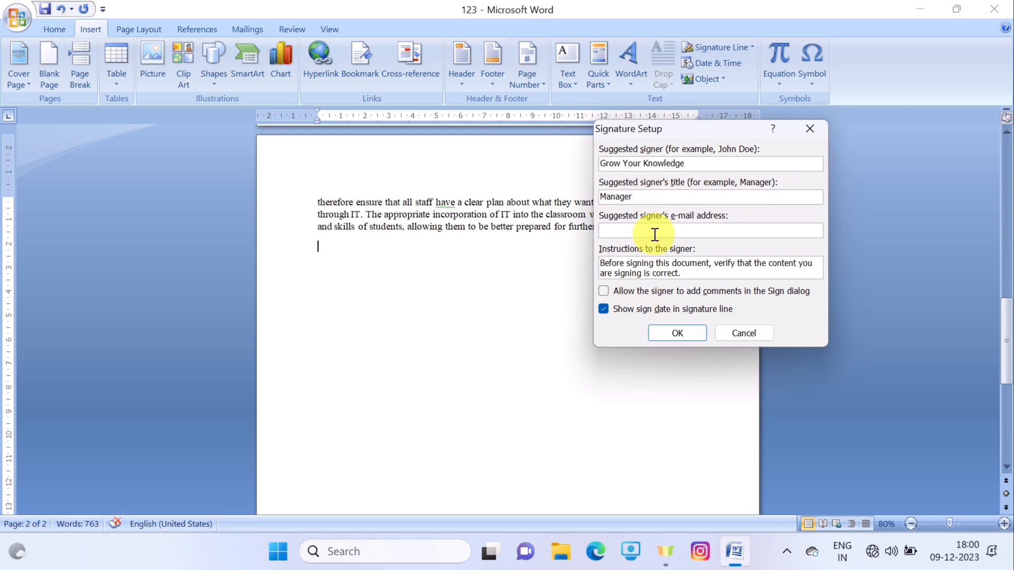
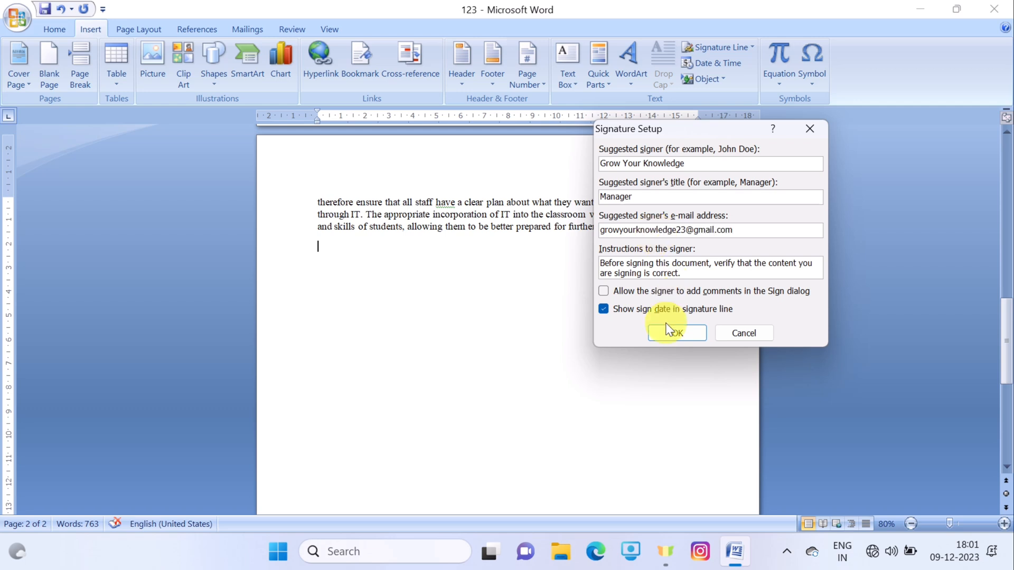
# - Insert the signature line on page 2 and enlarge it
pyautogui.click(695, 337)
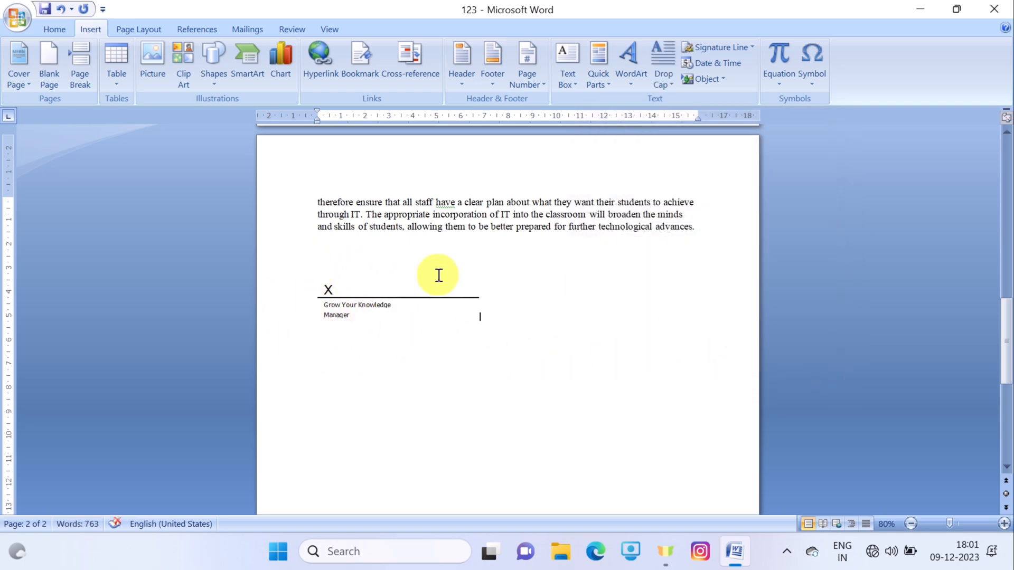
pyautogui.click(400, 292)
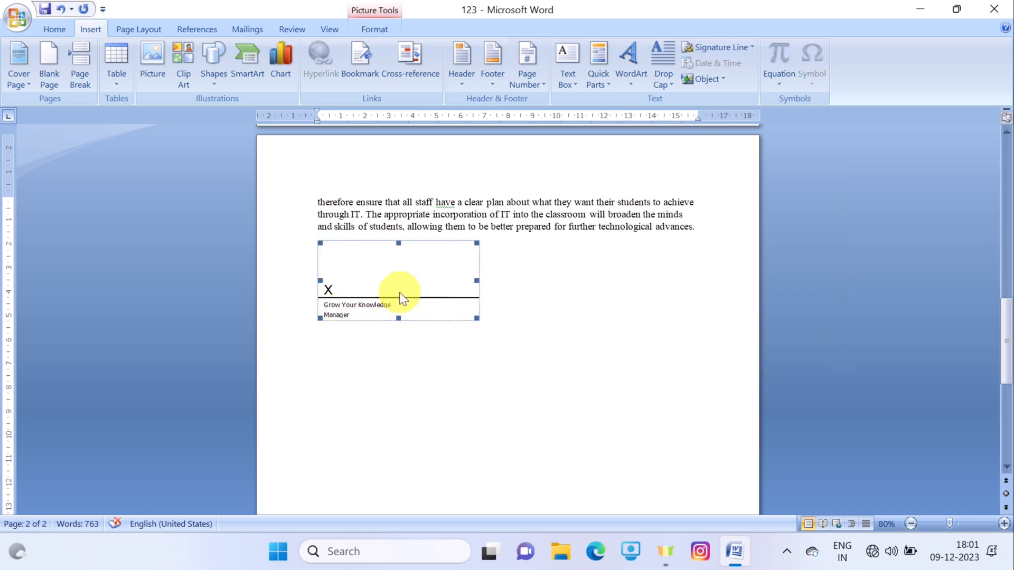
pyautogui.moveTo(479, 319); pyautogui.dragTo(559, 377)
pyautogui.click(731, 320)
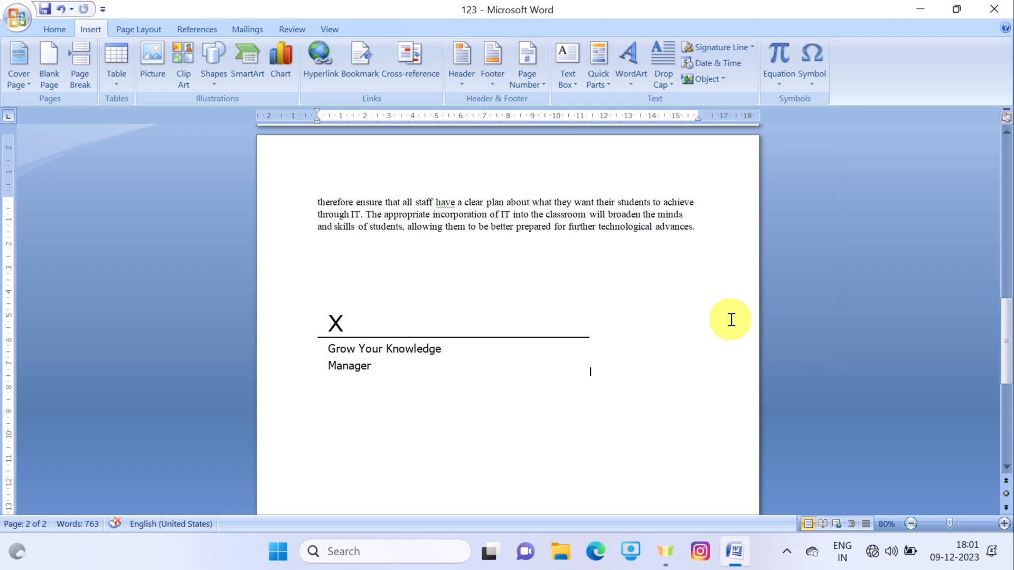
pyautogui.click(514, 337)
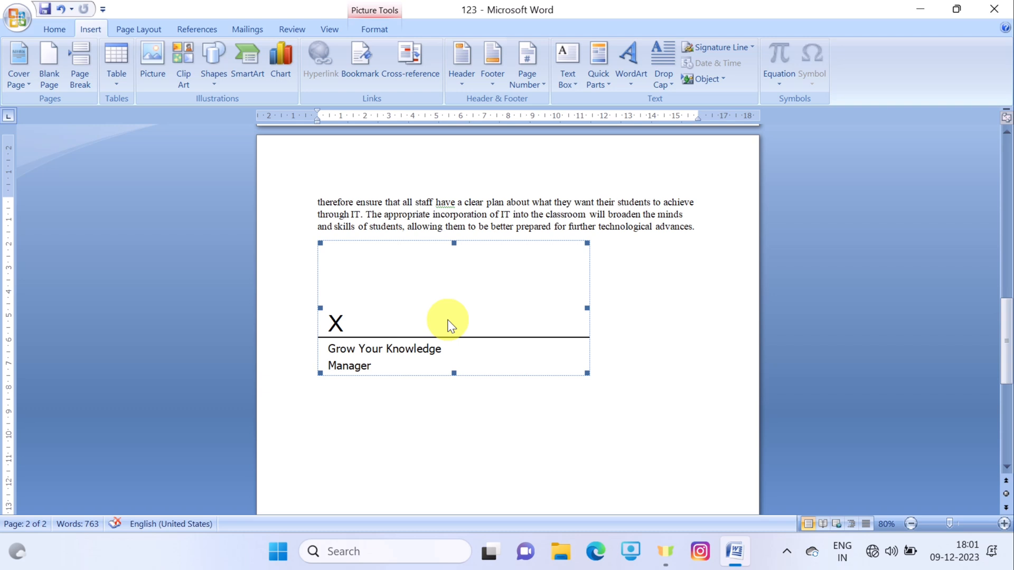
pyautogui.click(702, 212)
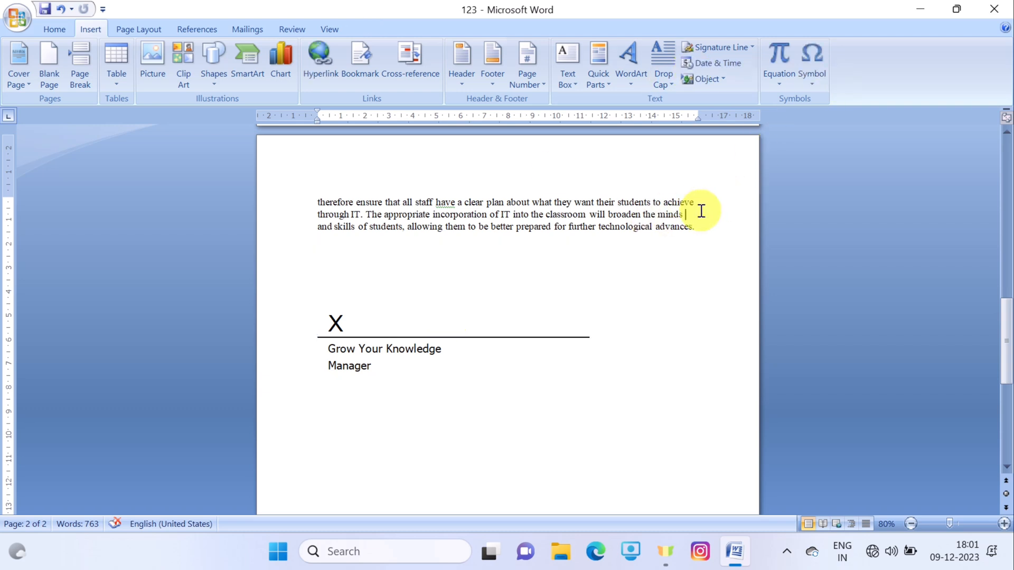
# - Cut the signature line out of page 2 via its right-click menu
pyautogui.rightClick(538, 298)
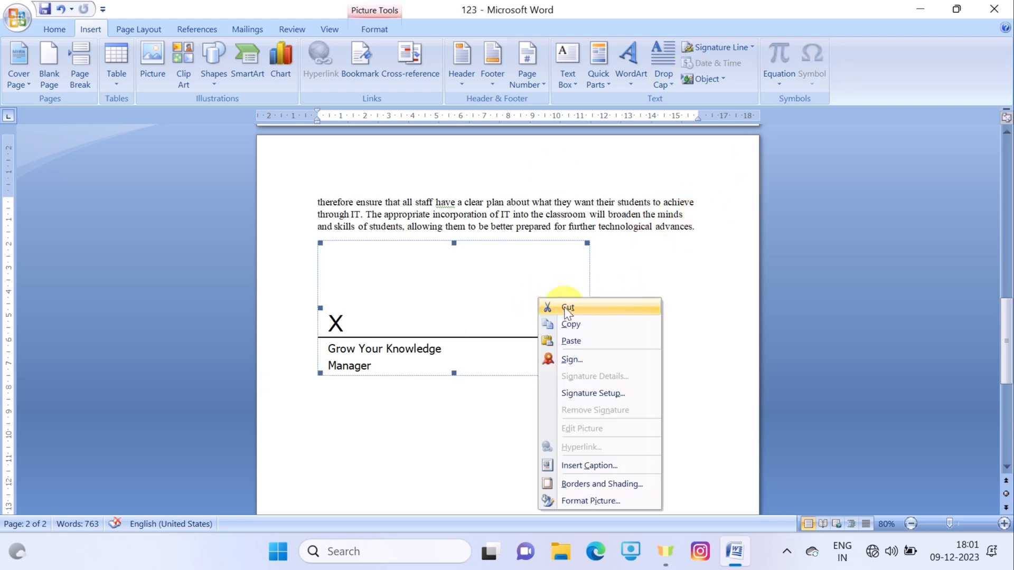
pyautogui.click(733, 47)
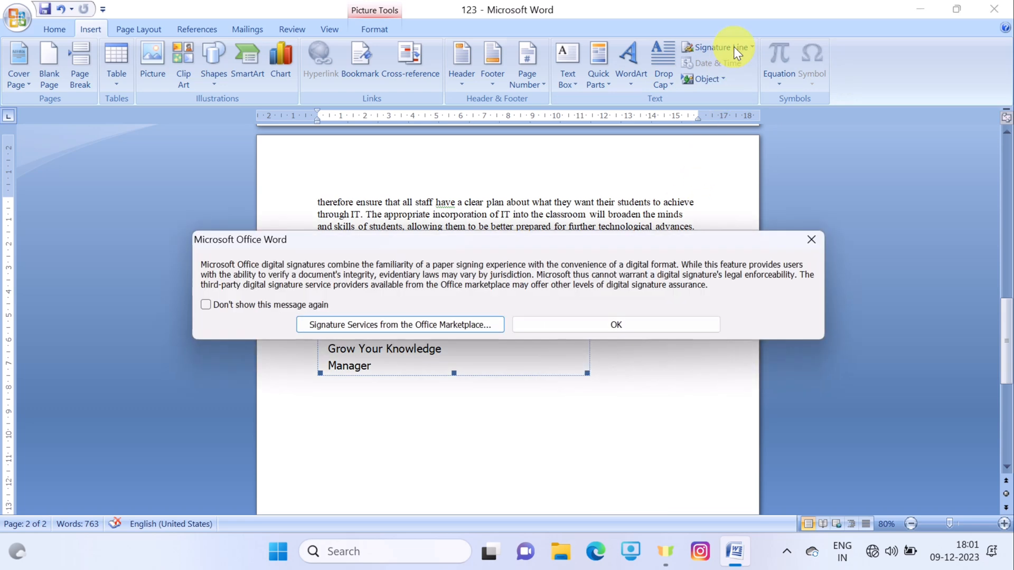
pyautogui.click(810, 241)
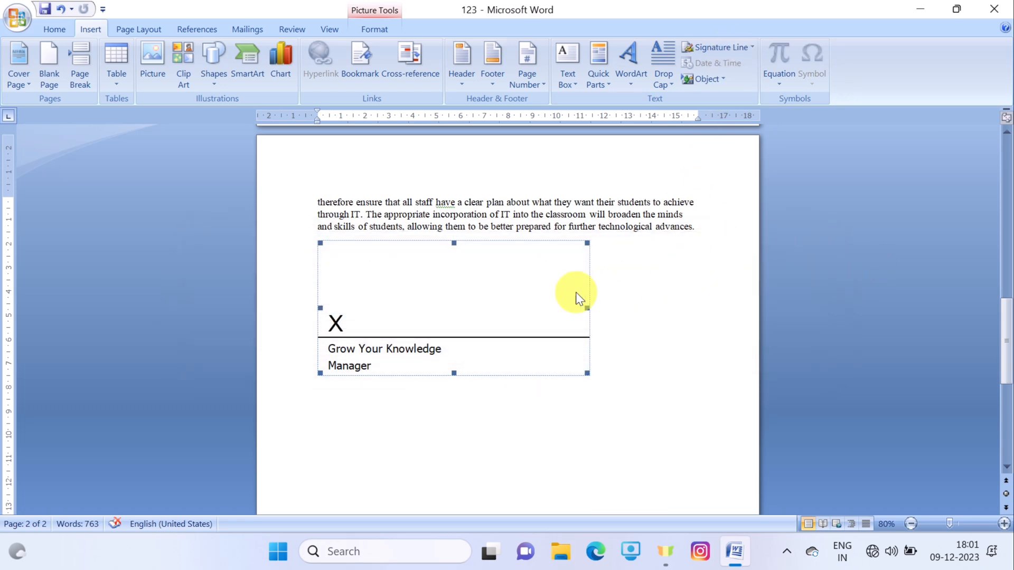
pyautogui.rightClick(536, 253)
pyautogui.click(566, 258)
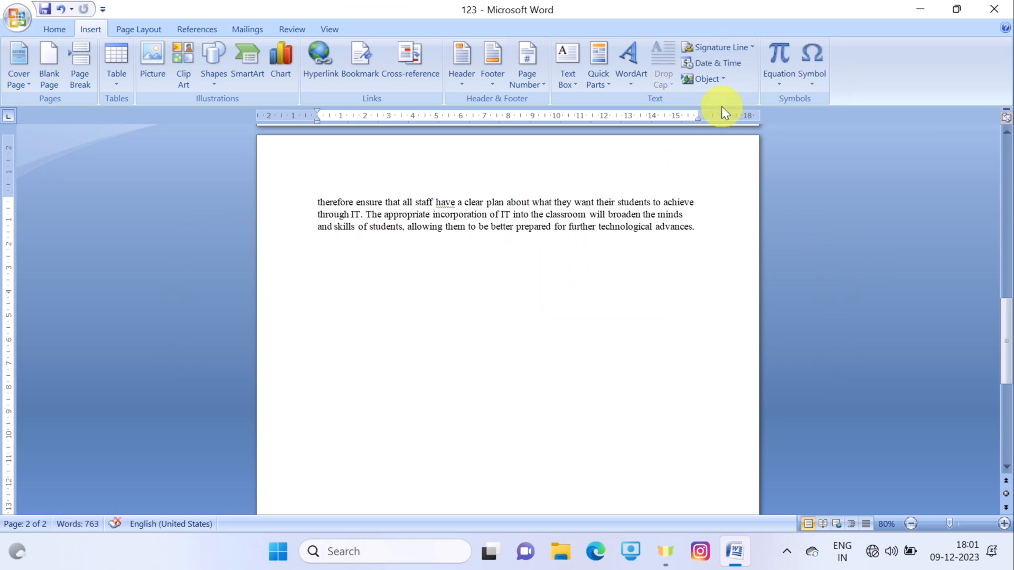
# - Insert the date 'Saturday, December 9, 2023' below the essay, then start a new line
pyautogui.click(722, 65)
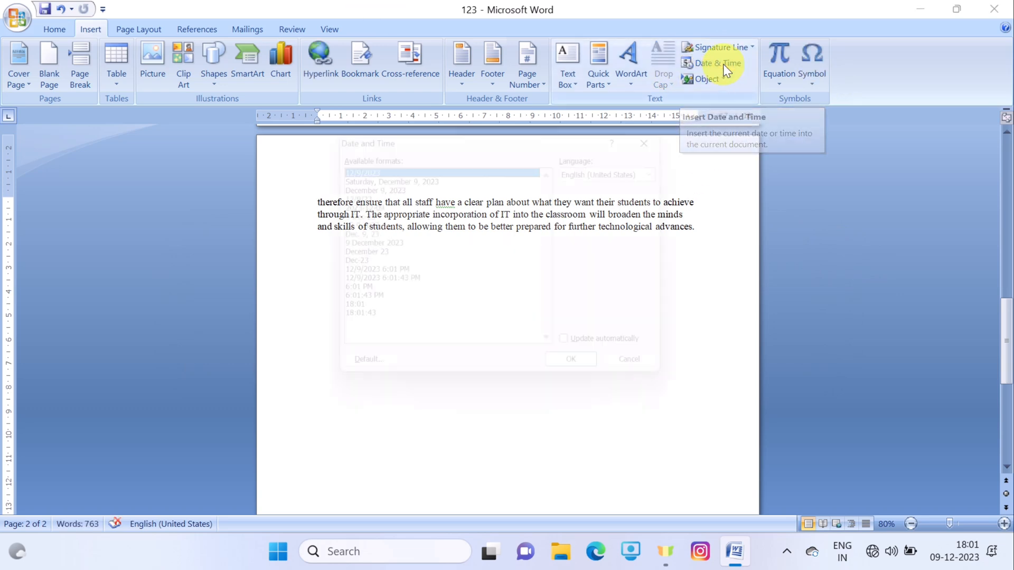
pyautogui.moveTo(577, 127); pyautogui.dragTo(880, 101)
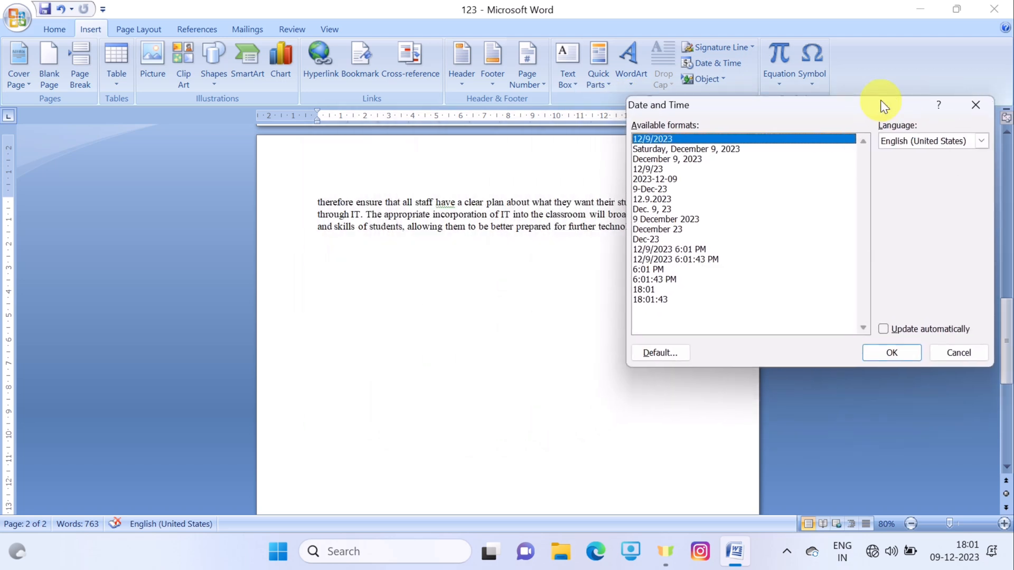
pyautogui.click(695, 149)
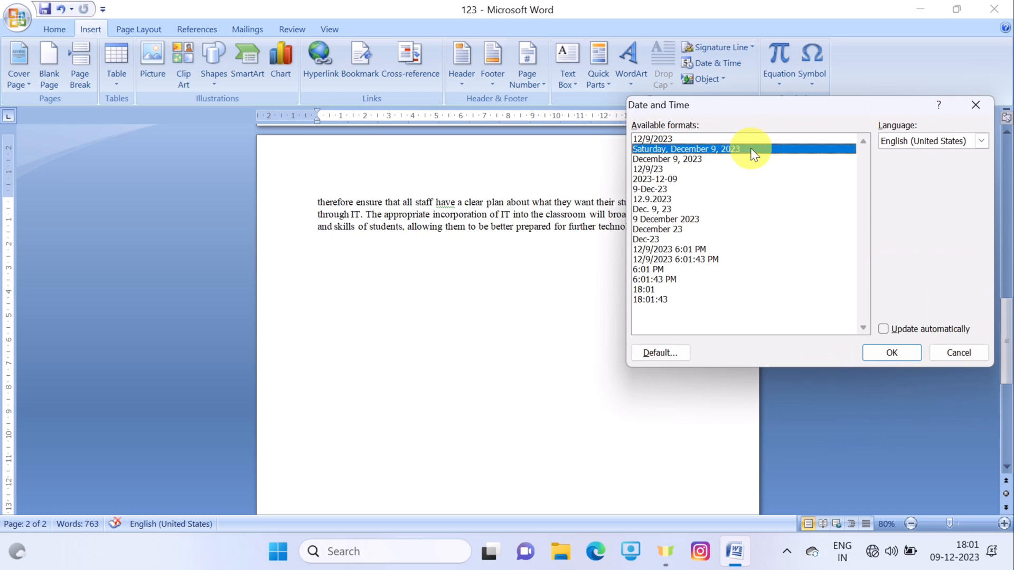
pyautogui.click(878, 348)
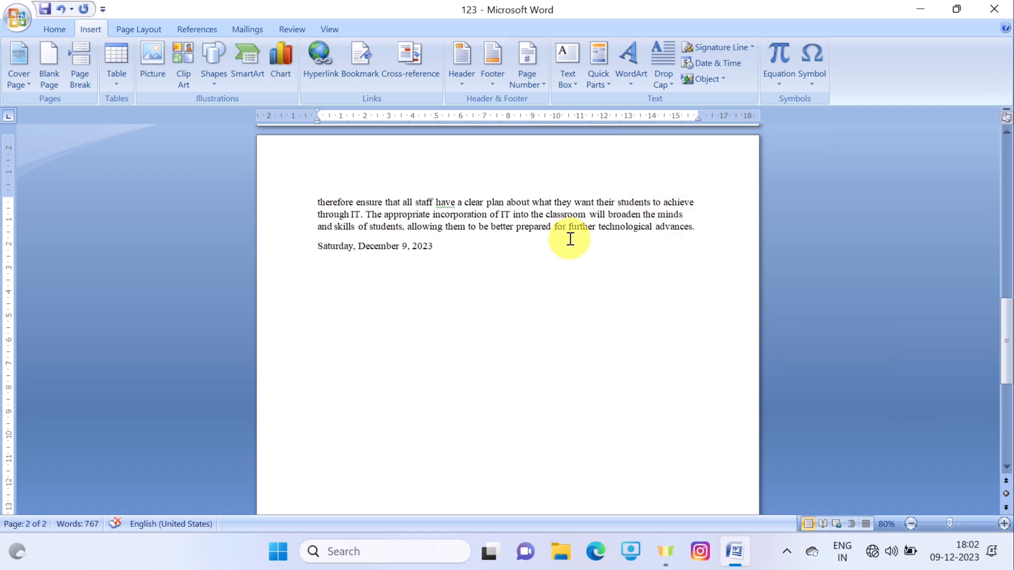
pyautogui.press('Return')
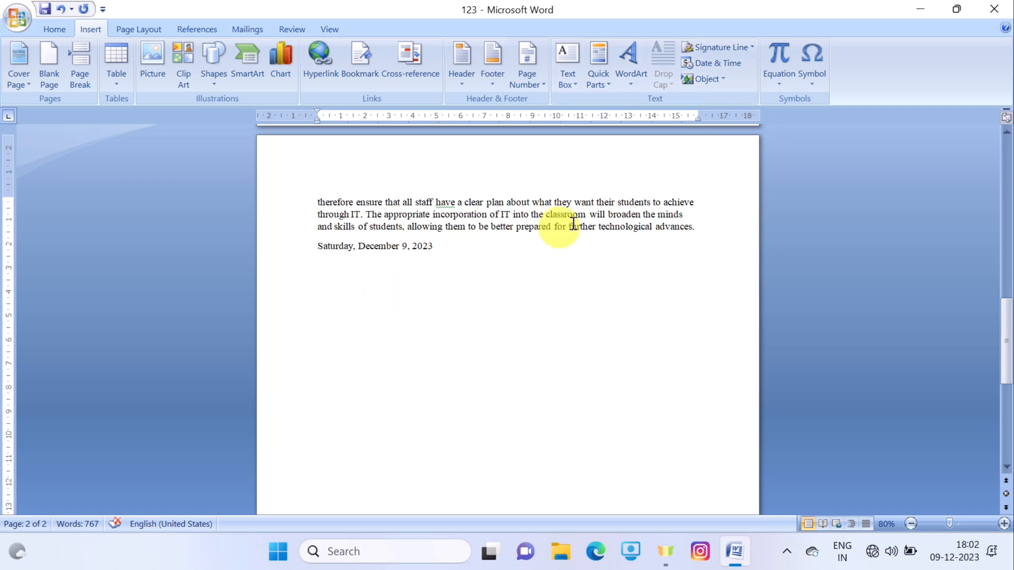
# - In the Object dialog, choose the Microsoft Office Excel 97-2003 Worksheet type
pyautogui.click(724, 79)
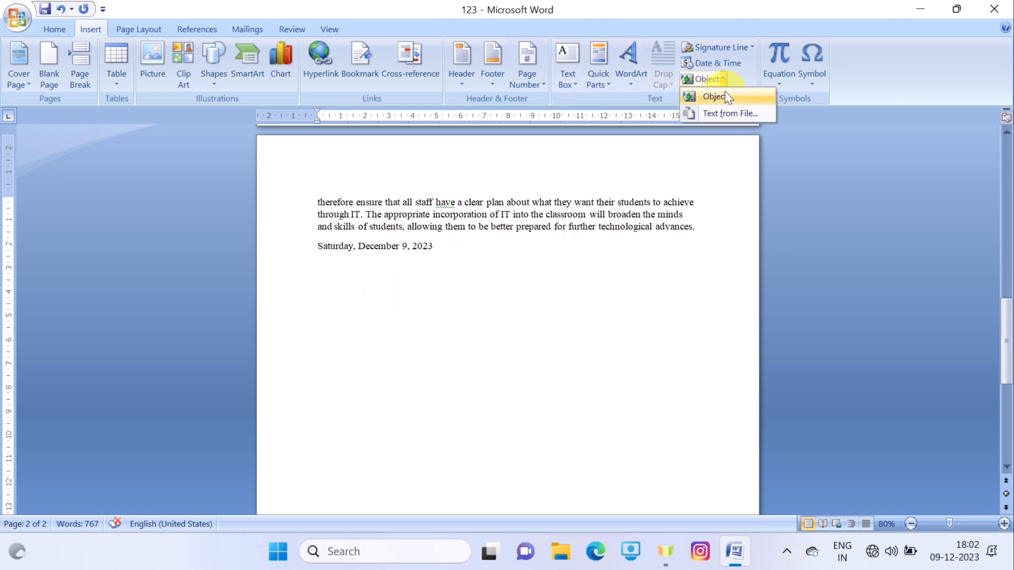
pyautogui.click(725, 95)
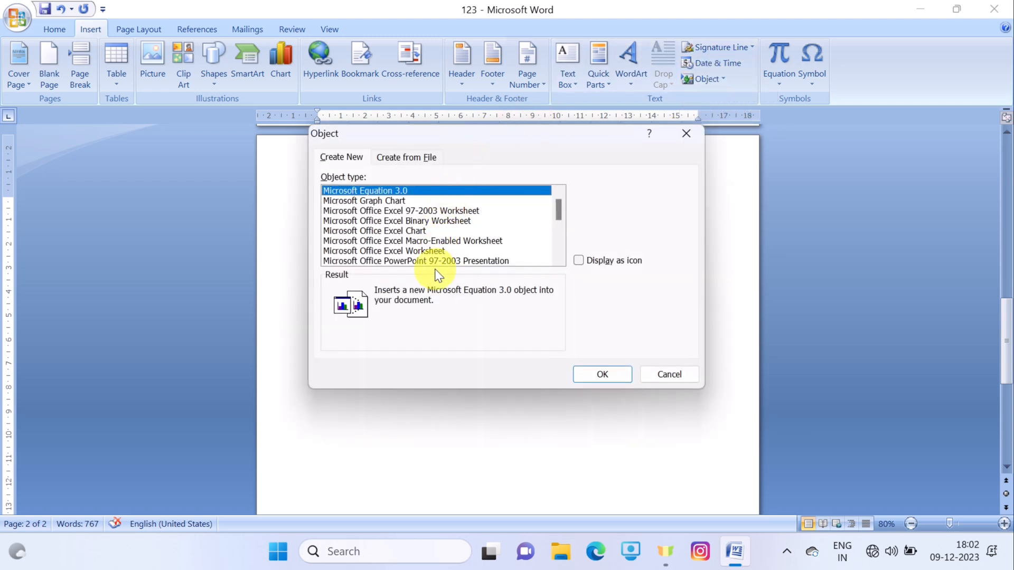
pyautogui.click(403, 231)
pyautogui.click(399, 202)
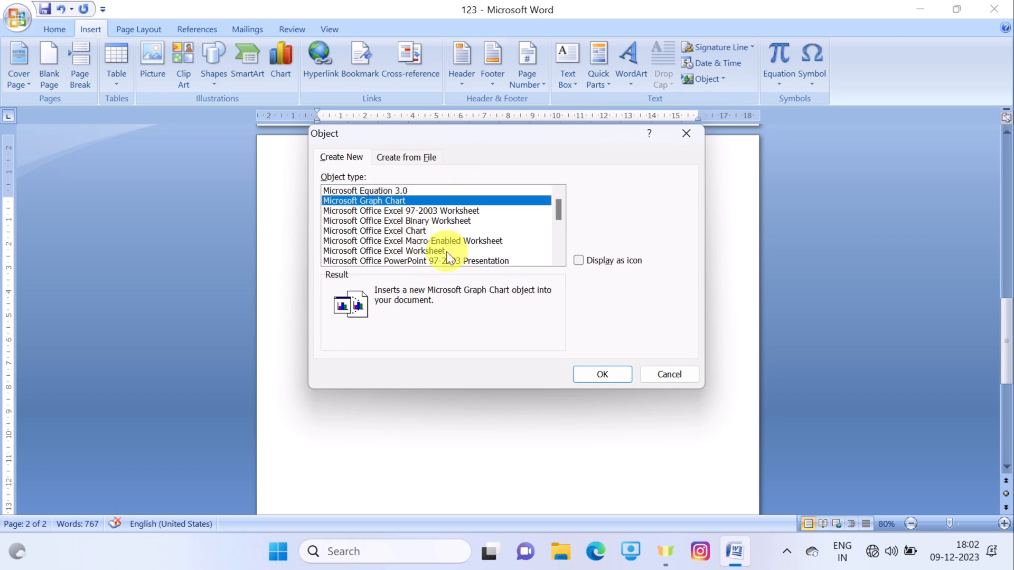
pyautogui.scroll(-4, 445, 248)
pyautogui.scroll(3, 444, 257)
pyautogui.click(464, 211)
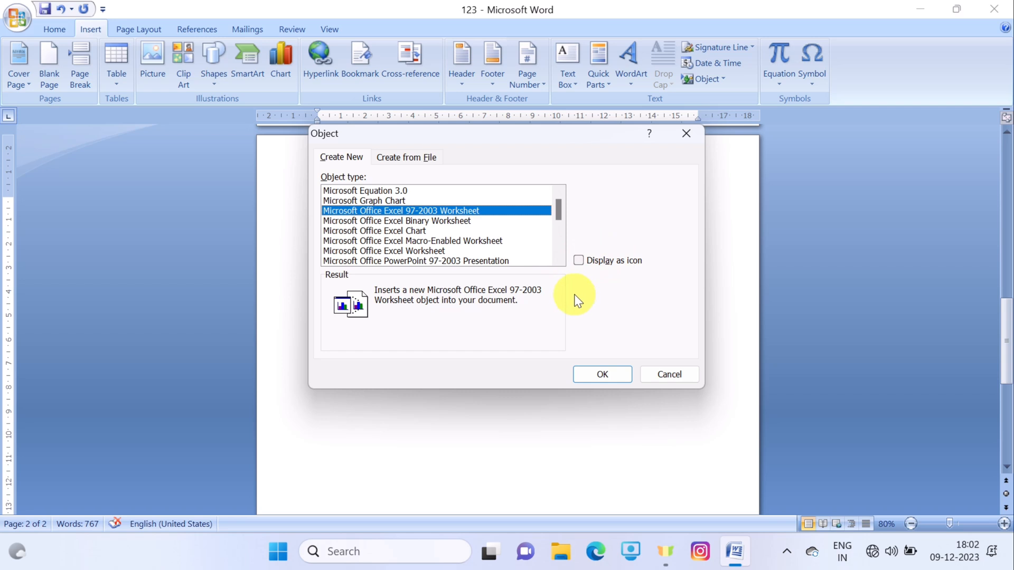
# - Embed the empty worksheet grid below the date line and return to the essay
pyautogui.click(581, 369)
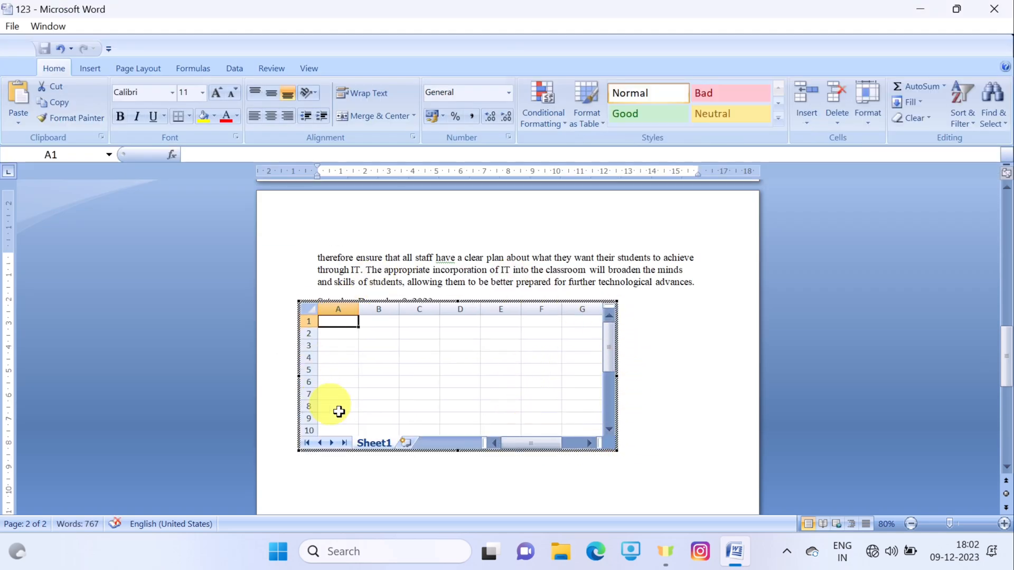
pyautogui.click(404, 386)
pyautogui.click(450, 358)
pyautogui.click(692, 338)
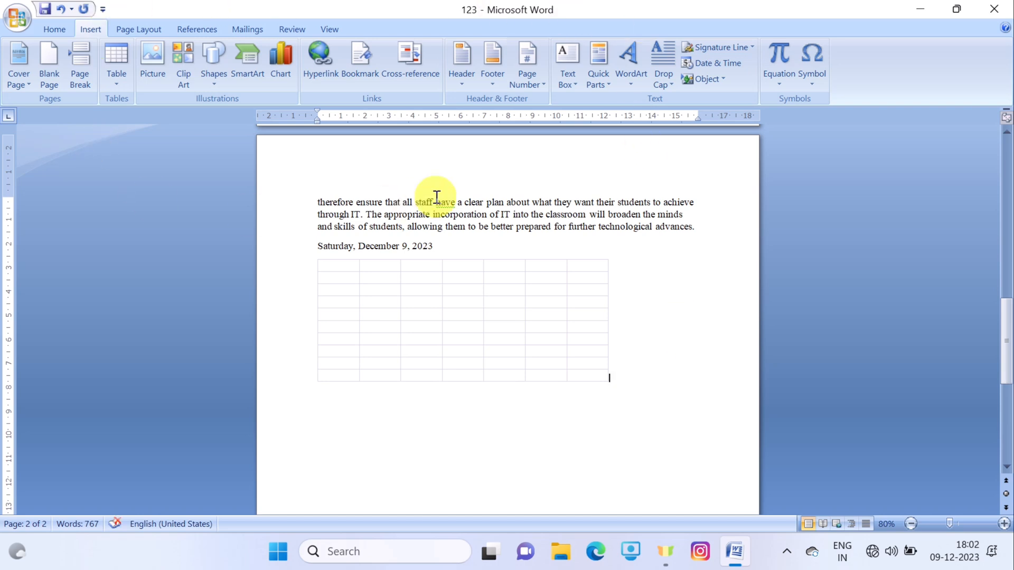
# - Add a new line below the worksheet grid and bring up the Object dialog
pyautogui.press('Return')
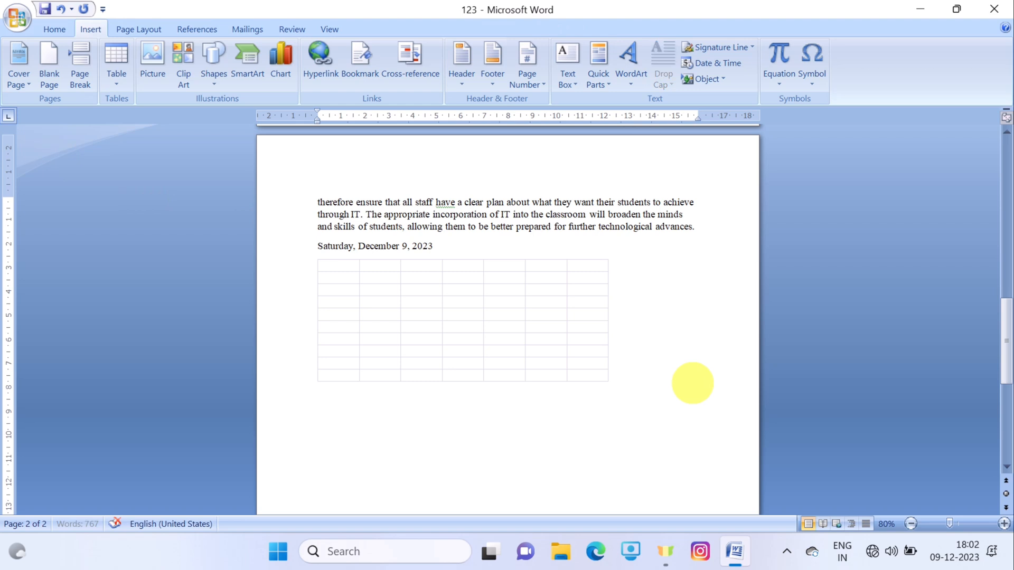
pyautogui.click(722, 78)
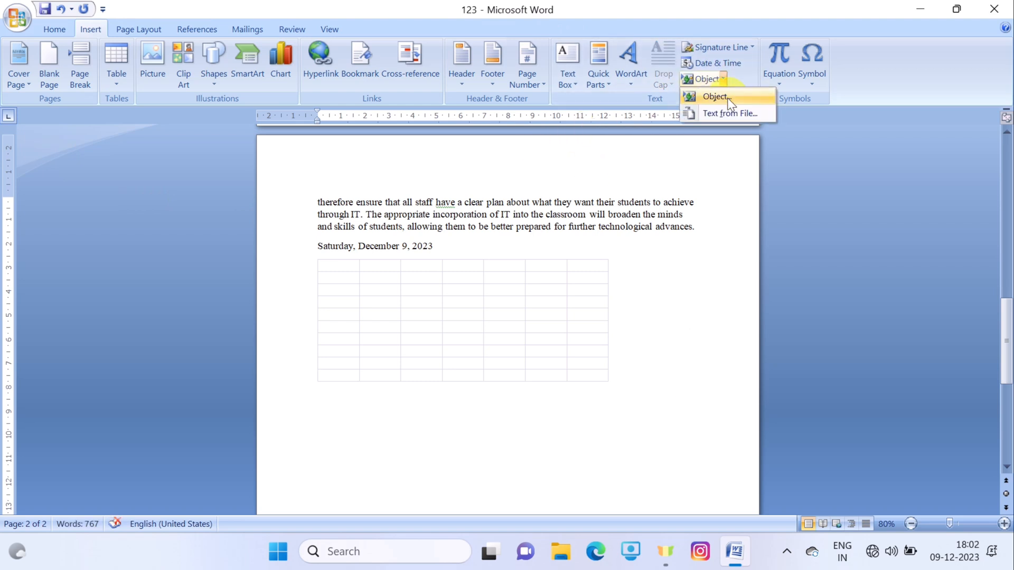
pyautogui.click(727, 97)
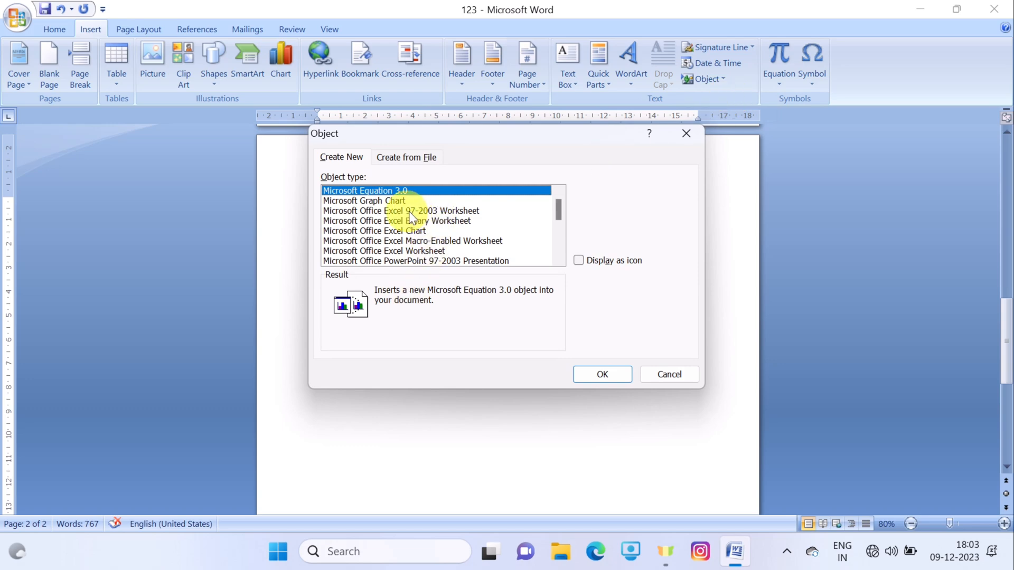
# - Select Microsoft Office PowerPoint Presentation and tick Display as icon
pyautogui.scroll(-1, 471, 235)
pyautogui.scroll(-3, 469, 232)
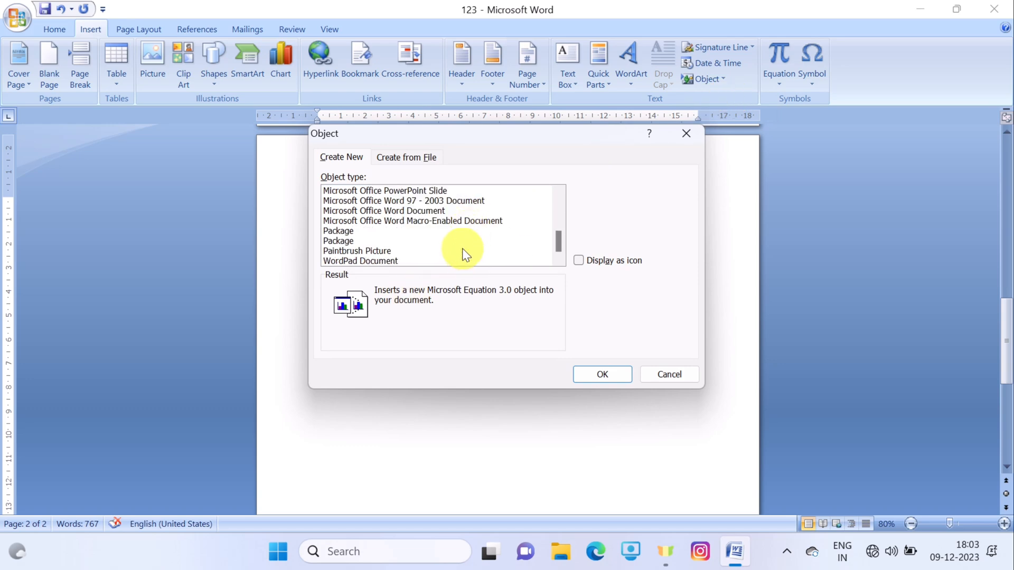
pyautogui.scroll(1, 457, 256)
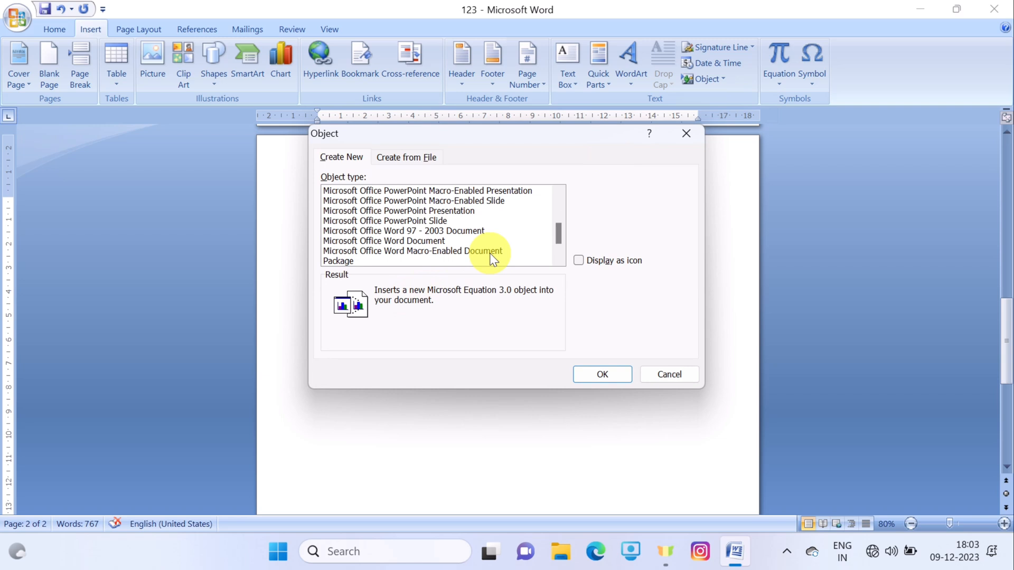
pyautogui.scroll(2, 438, 242)
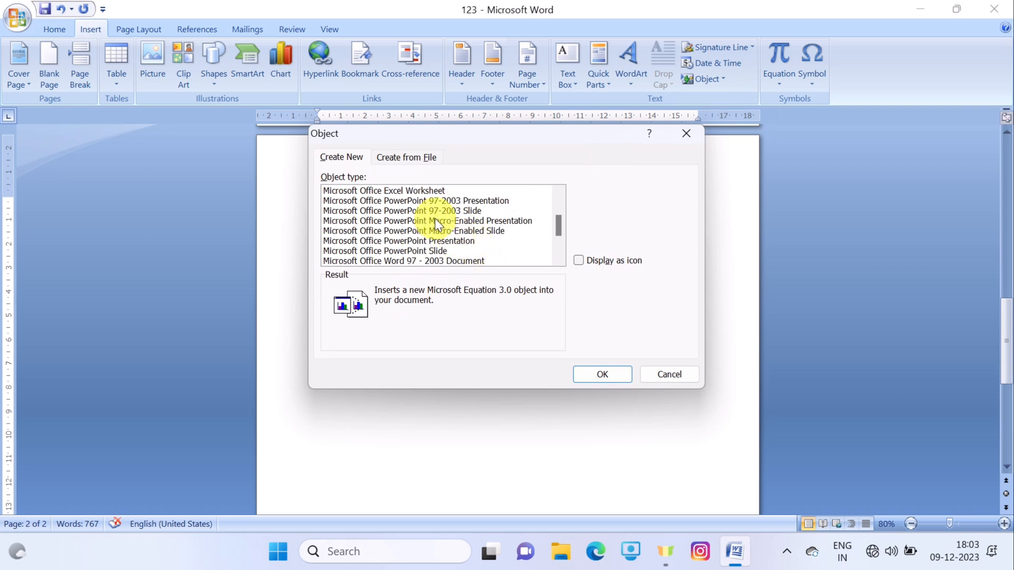
pyautogui.scroll(1, 437, 227)
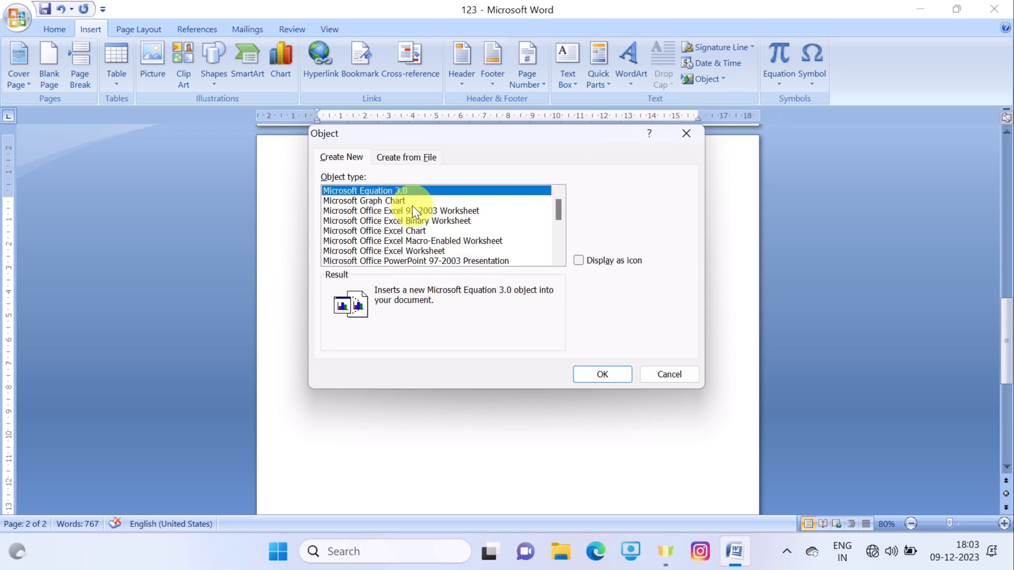
pyautogui.scroll(-3, 417, 227)
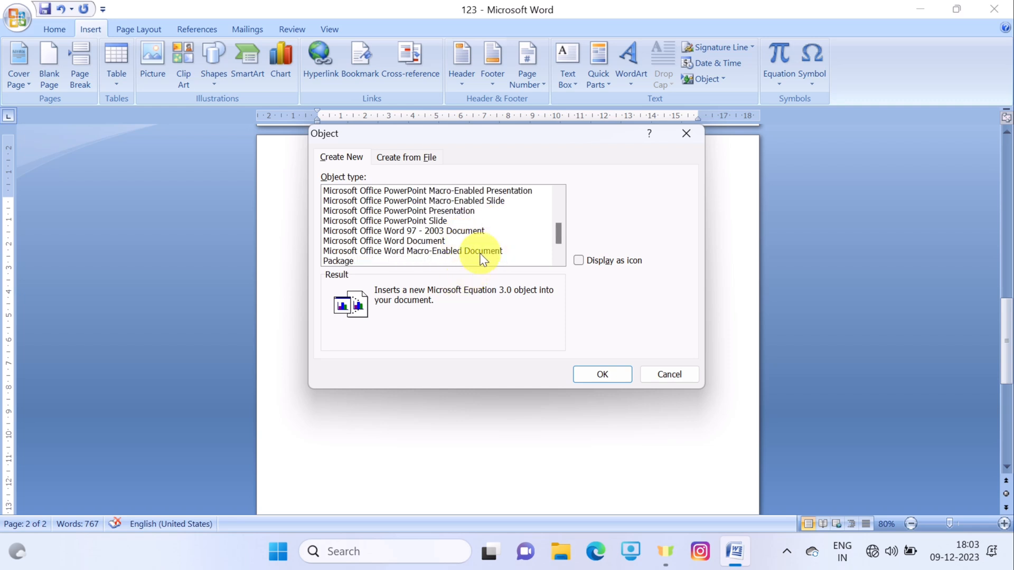
pyautogui.scroll(-1, 480, 233)
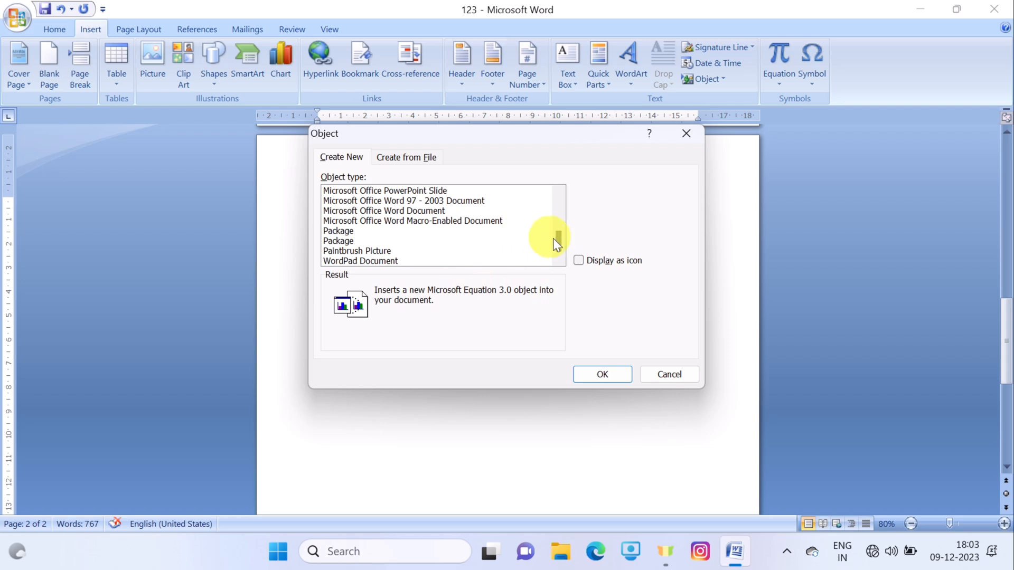
pyautogui.scroll(4, 451, 243)
pyautogui.scroll(-2, 417, 232)
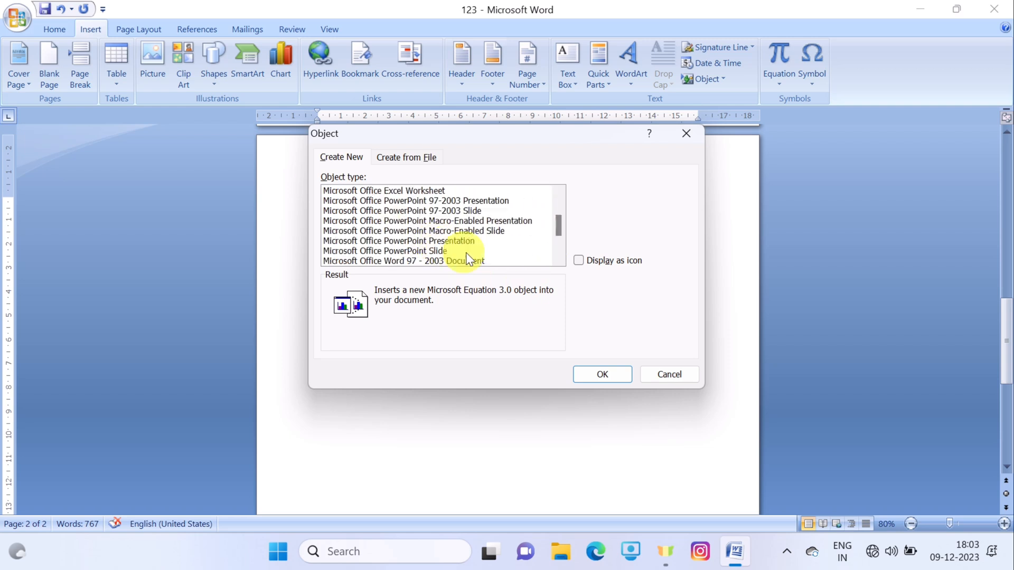
pyautogui.click(411, 242)
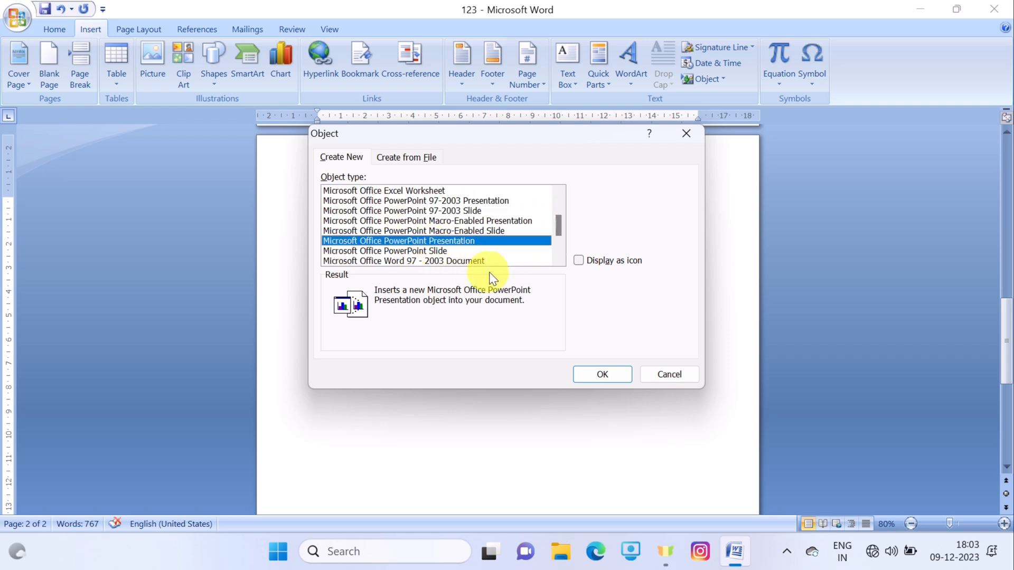
pyautogui.click(578, 261)
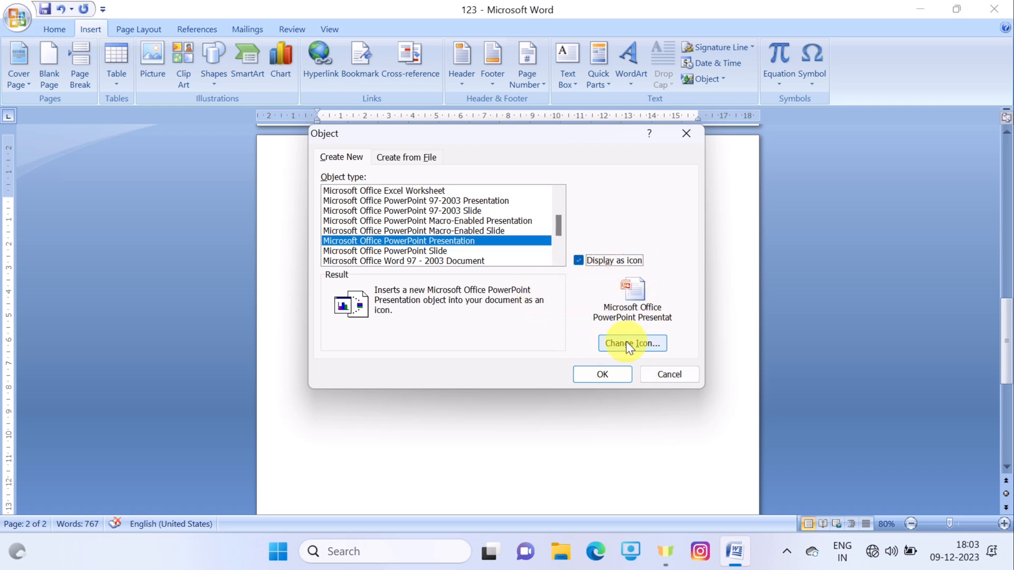
# - Embed the PowerPoint Presentation icon below the grid and close PowerPoint to return to Word
pyautogui.click(603, 375)
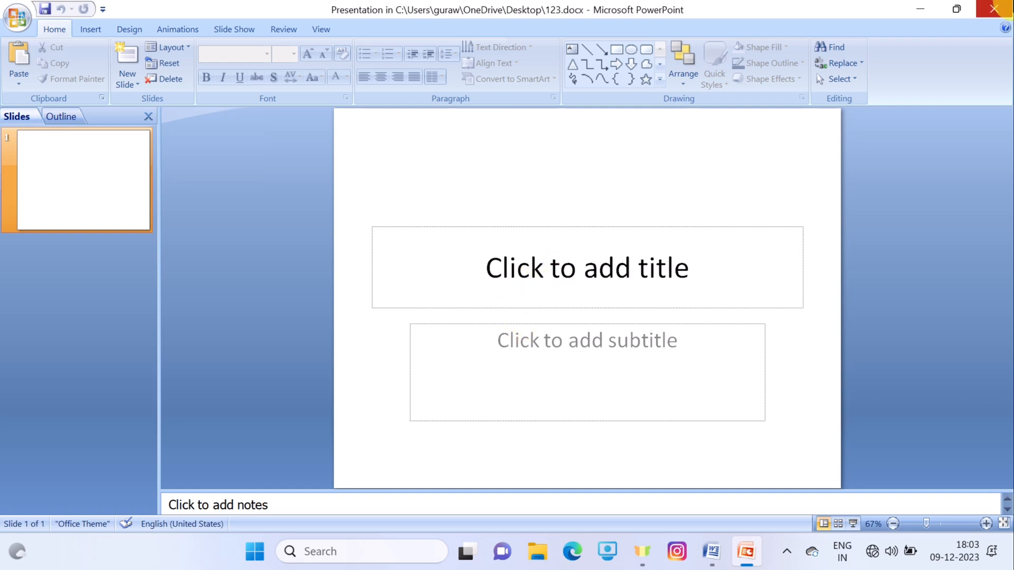
pyautogui.click(994, 9)
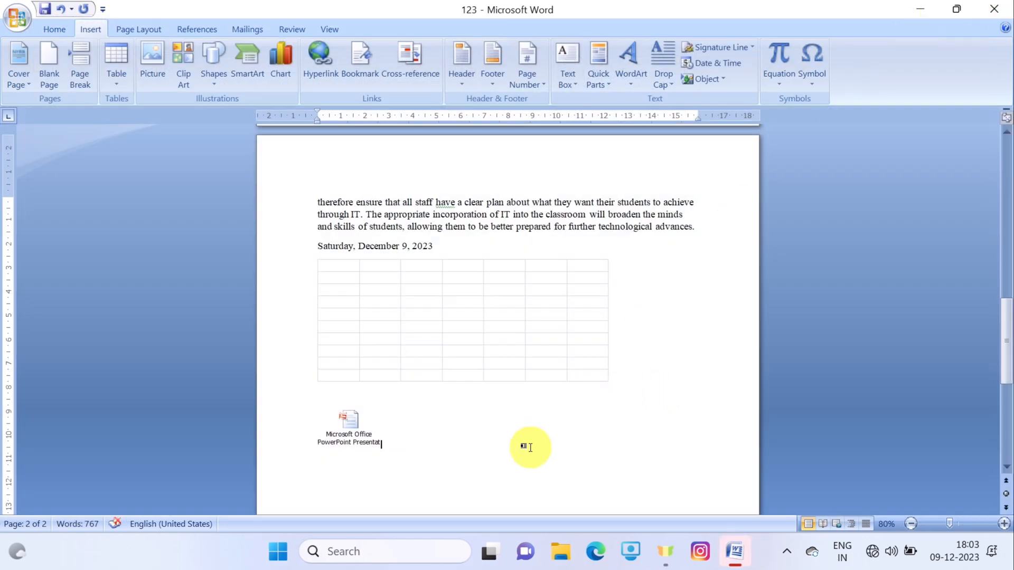